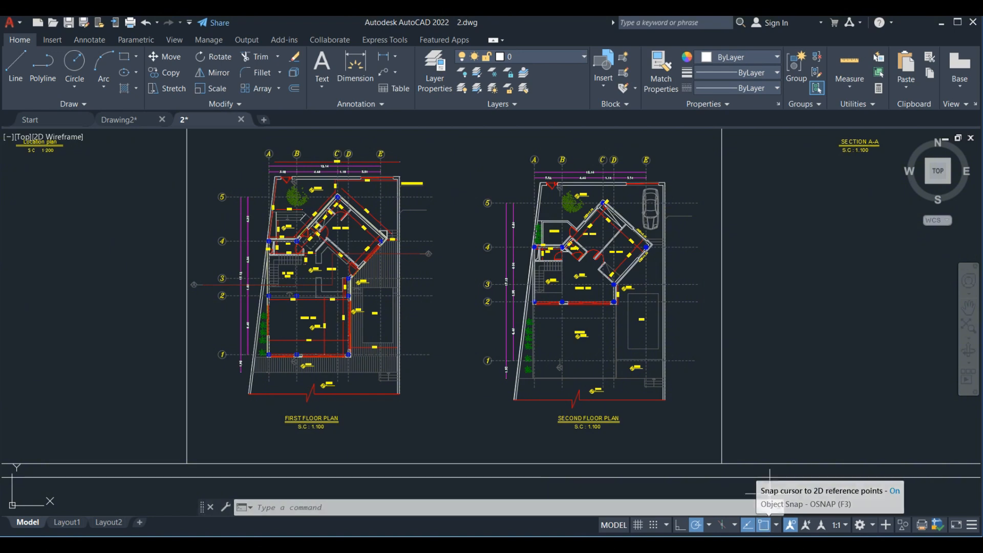
Review the available object snap modes and turn object snap off
click(765, 525)
click(765, 525)
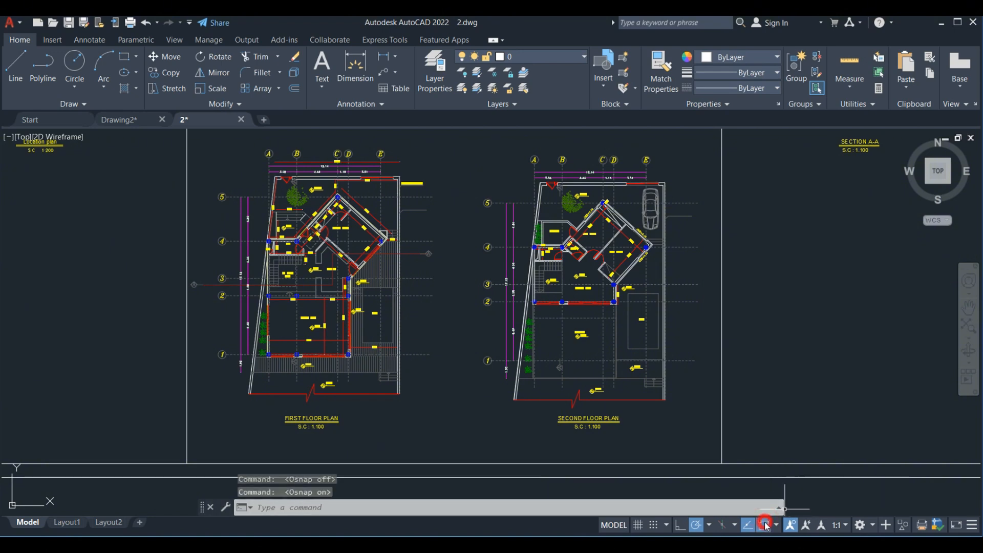
click(777, 525)
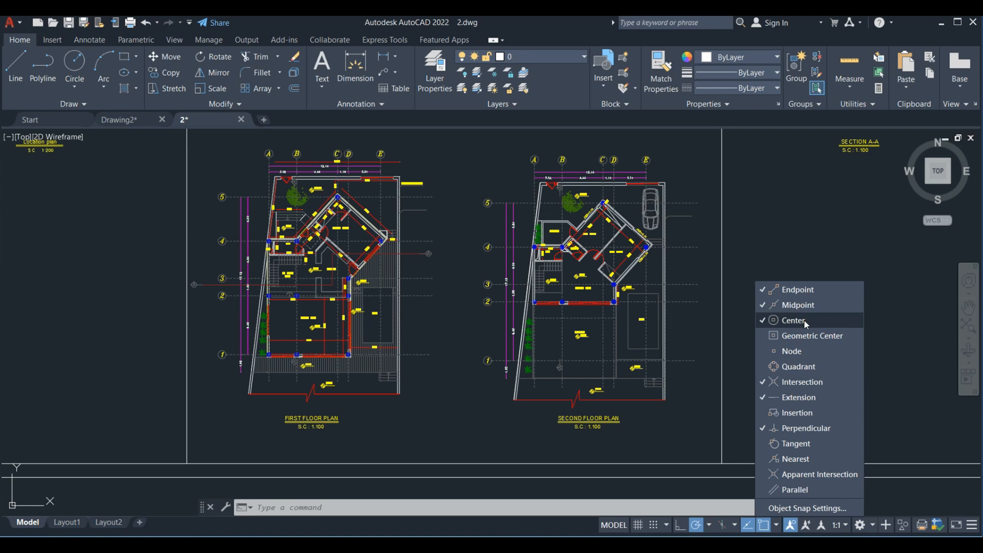
click(763, 526)
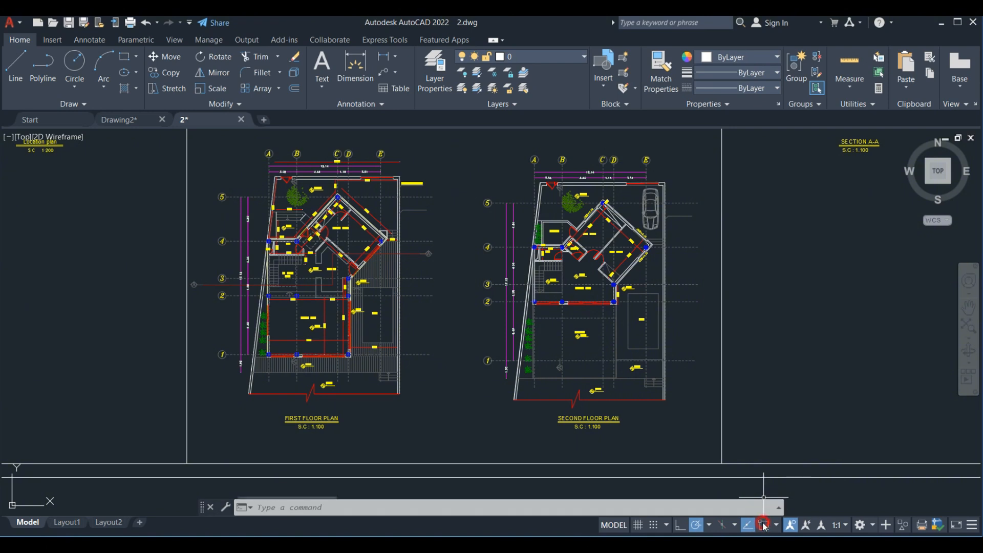
Draw a horizontal line in the empty area outside the drawing sheet's border
middle_drag(793, 291, 192, 277)
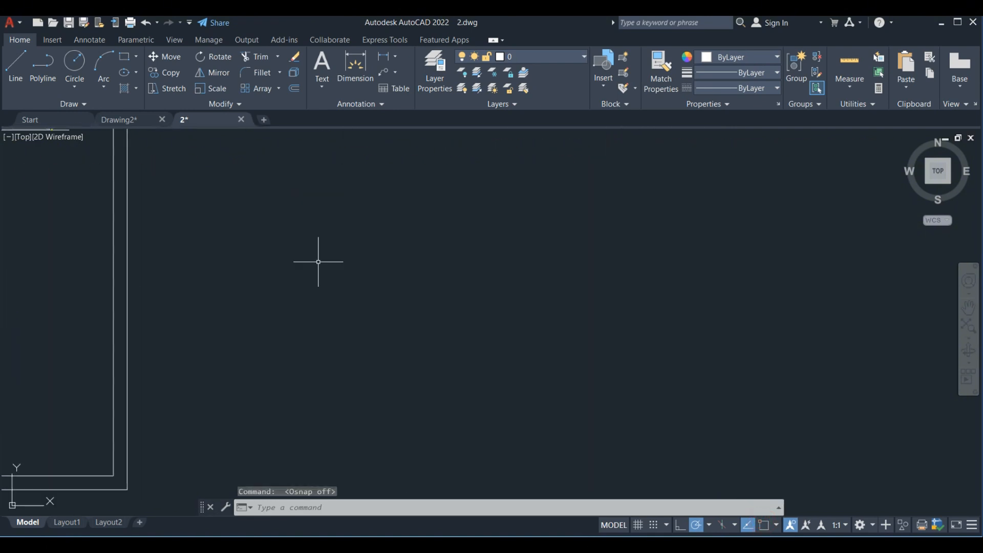
middle_drag(589, 241, 480, 292)
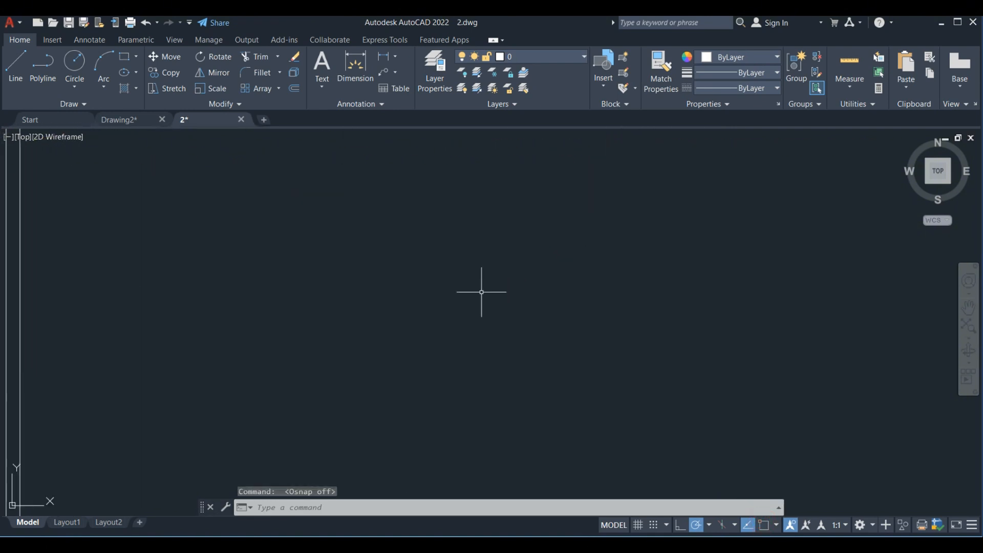
click(17, 64)
click(615, 250)
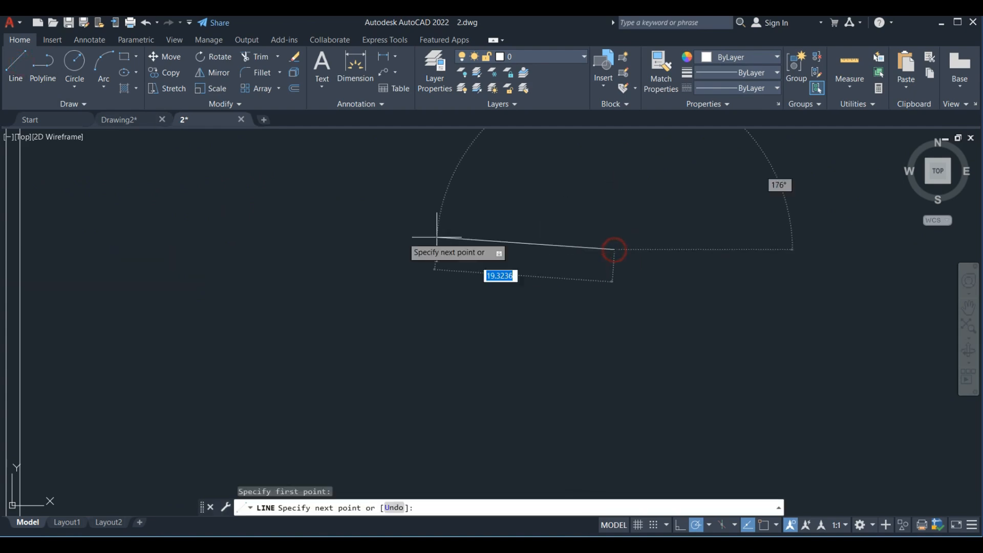
click(352, 250)
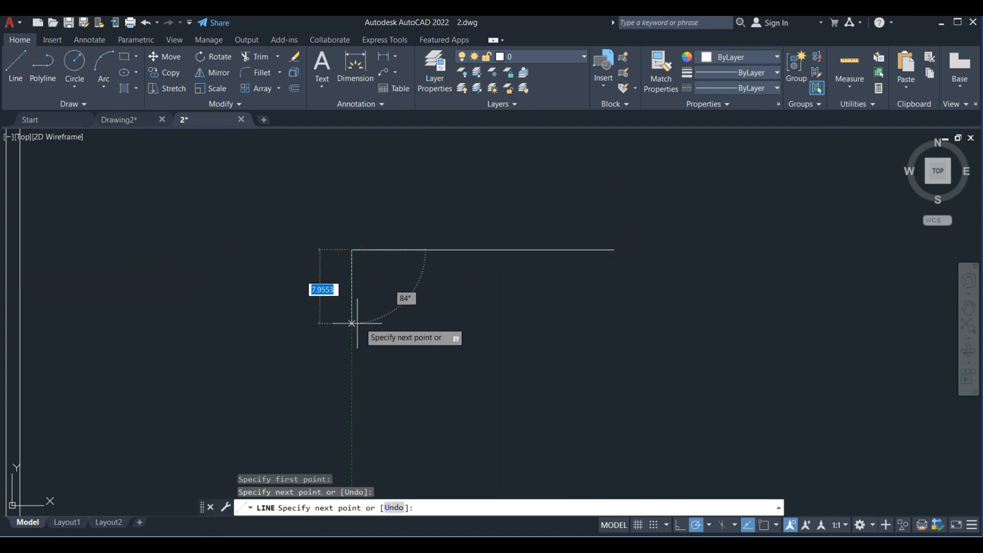
key(Escape)
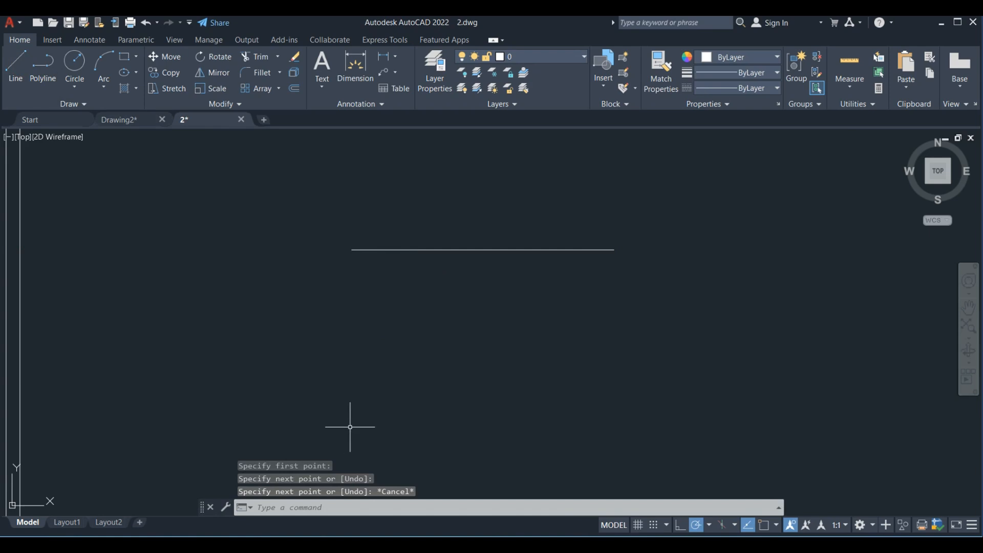
Draw a vertical line from below up to the left end of the horizontal line, placing both points by eye
key(Return)
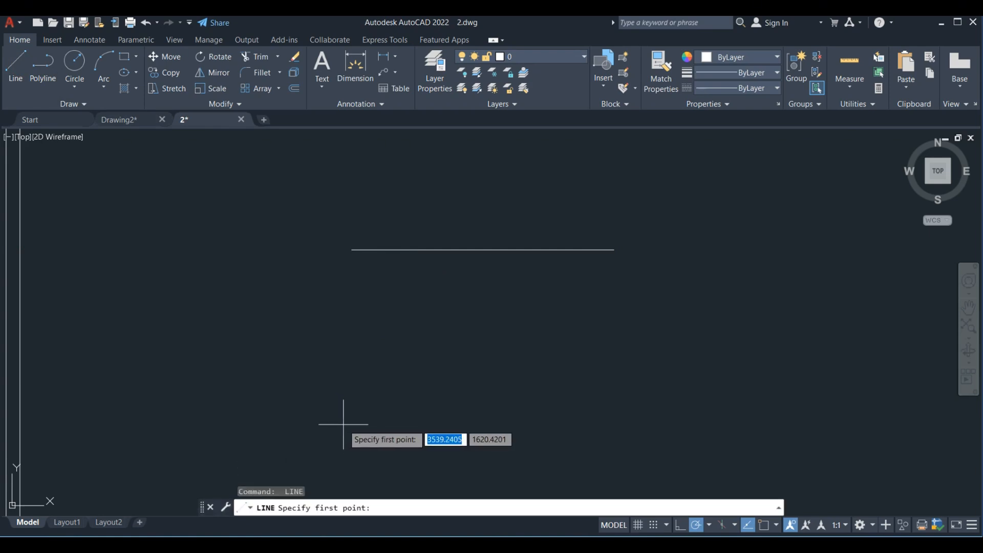
click(345, 420)
key(Escape)
key(Return)
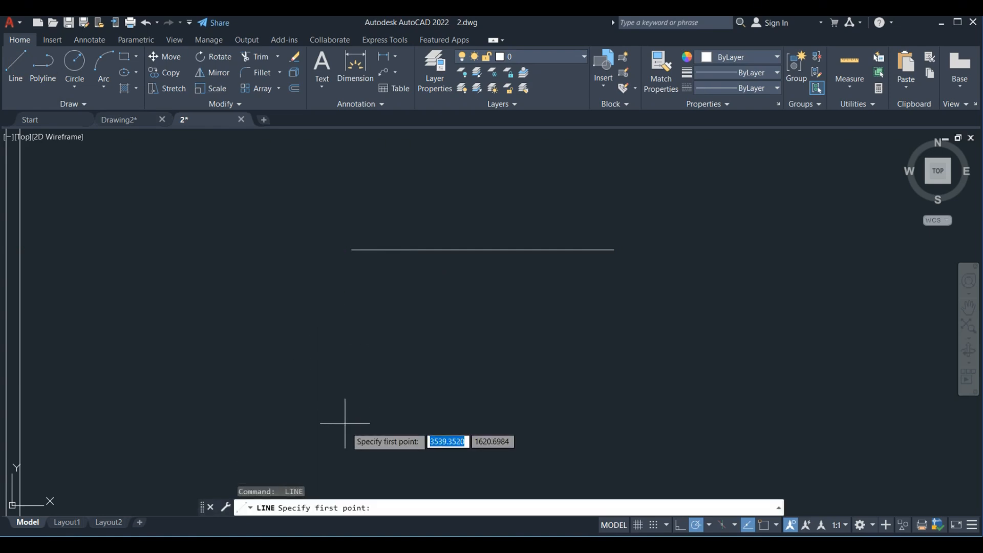
click(351, 438)
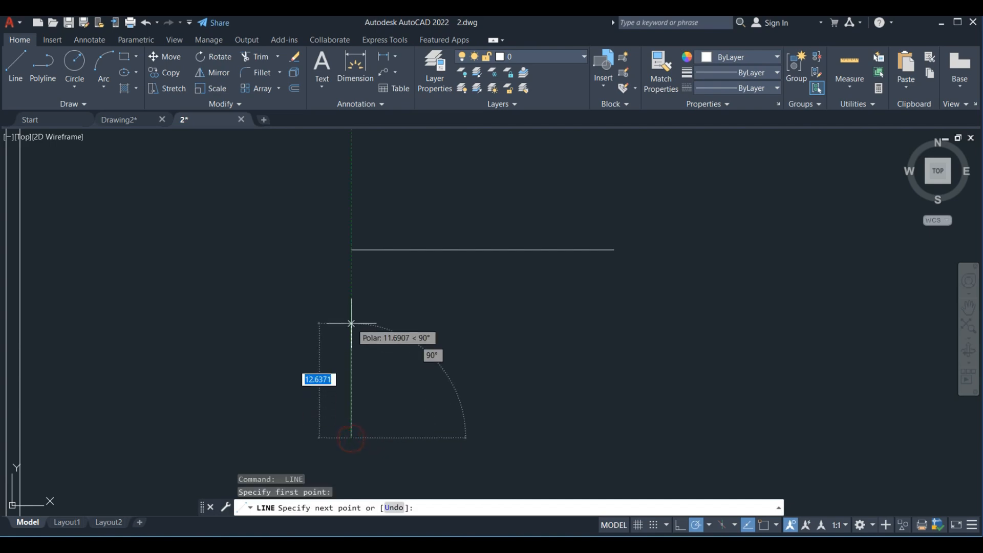
click(352, 251)
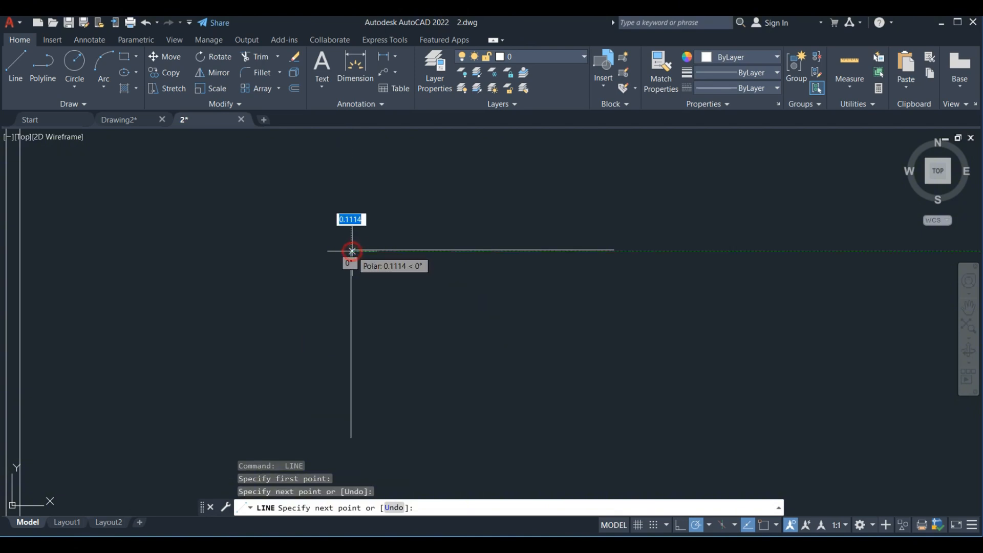
key(Escape)
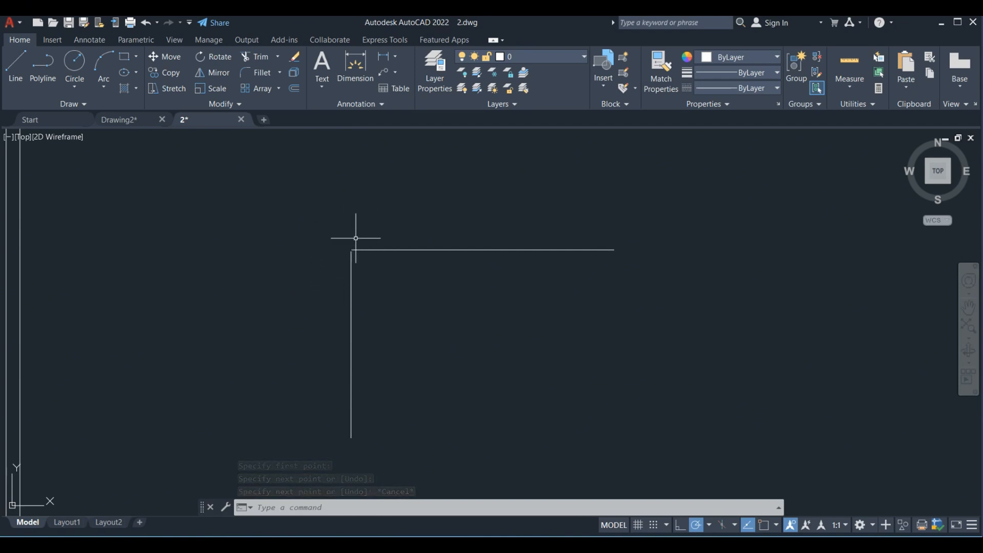
Draw a vertical line by eye across the second floor plan's WC from wall to wall, and inspect its lower end up close
scroll(355, 238, down, 1)
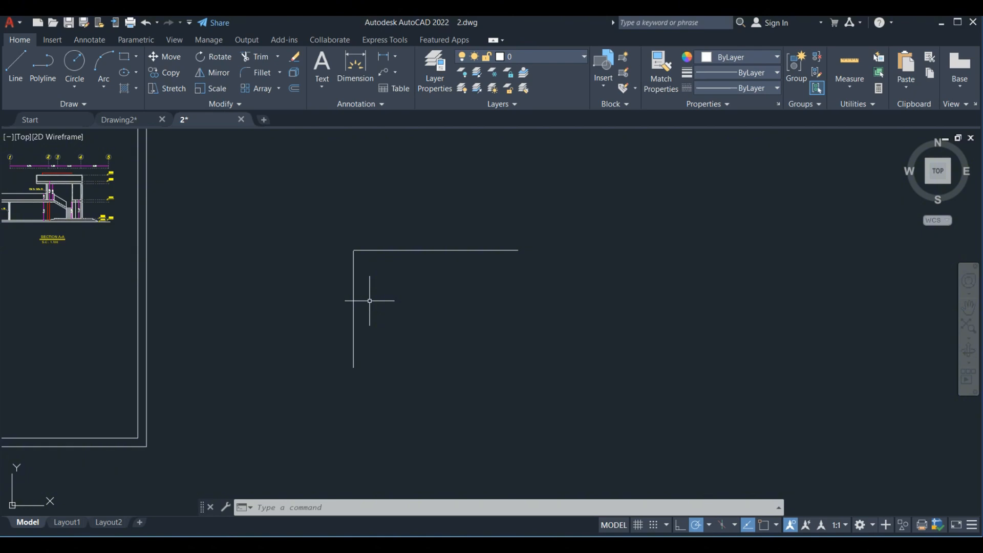
mouse_move(60, 301)
middle_down()
mouse_move(577, 355)
mouse_move(661, 400)
middle_up()
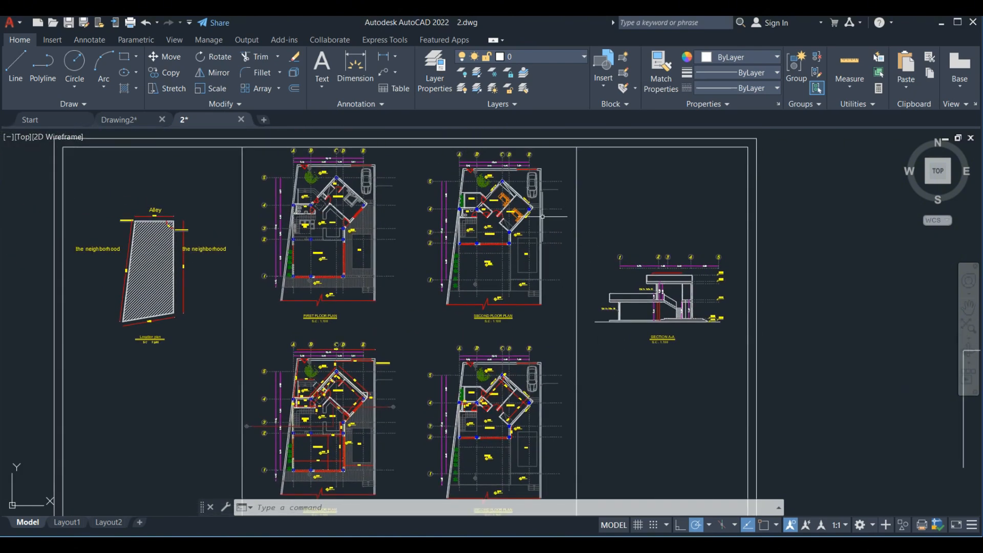
scroll(530, 227, up, 5)
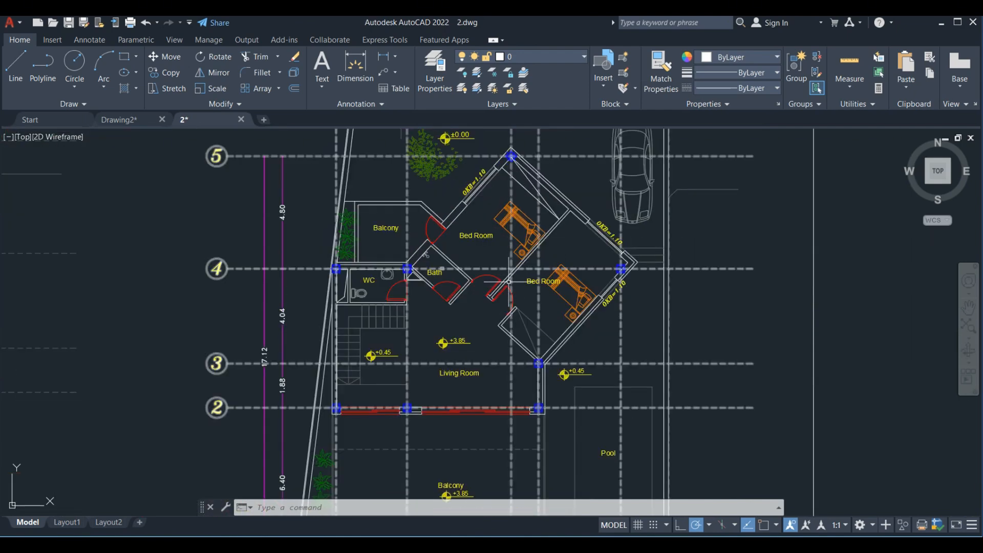
mouse_move(465, 283)
middle_down()
mouse_move(373, 299)
mouse_move(357, 316)
middle_up()
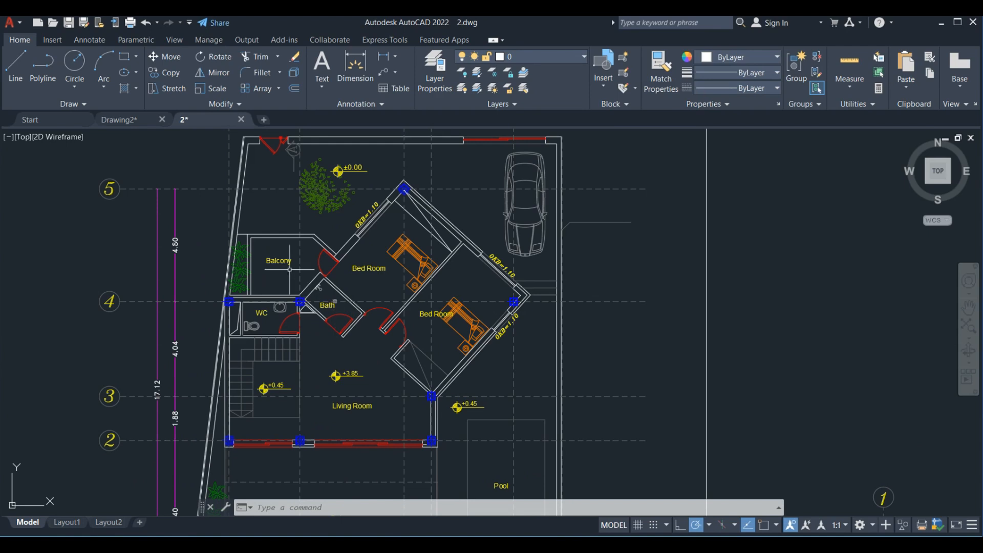
scroll(307, 261, up, 2)
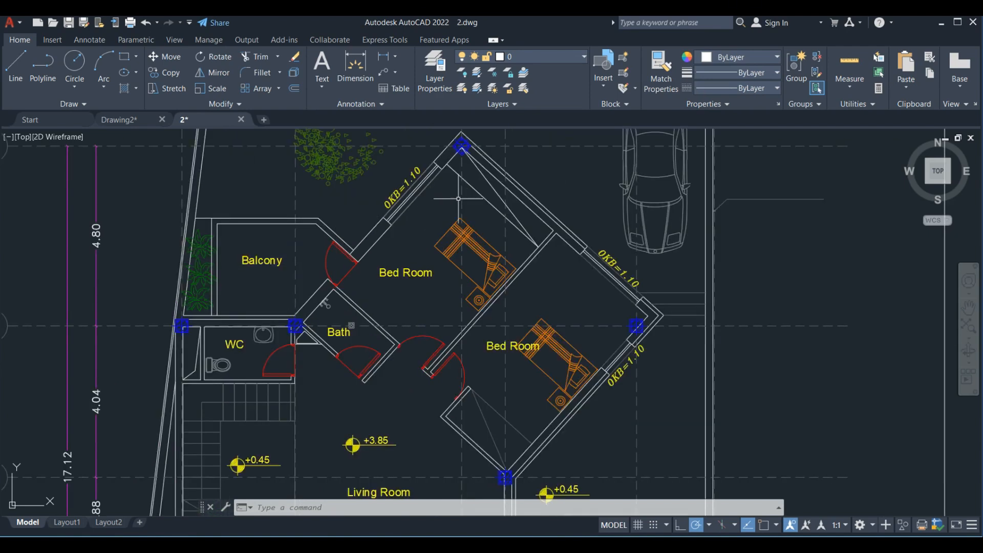
click(16, 61)
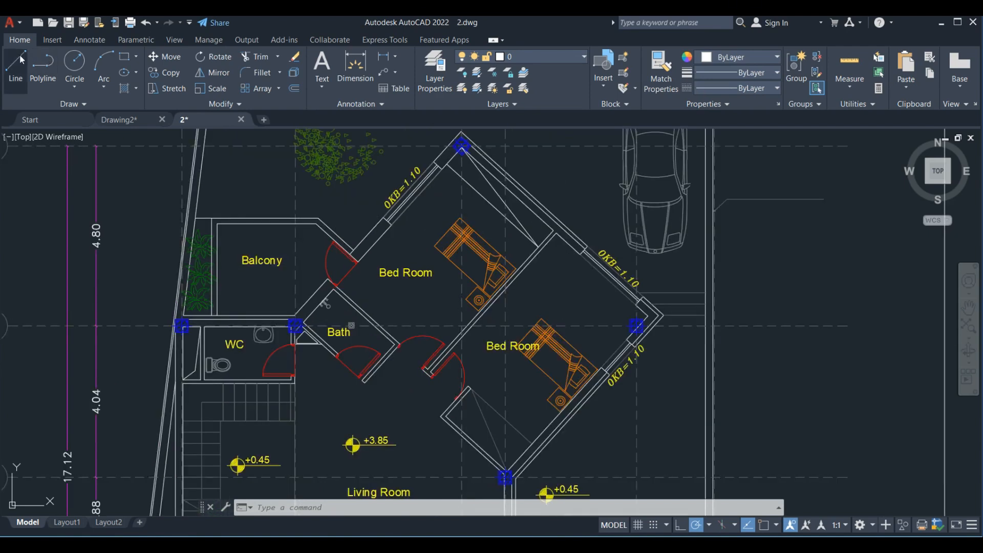
scroll(636, 326, up, 2)
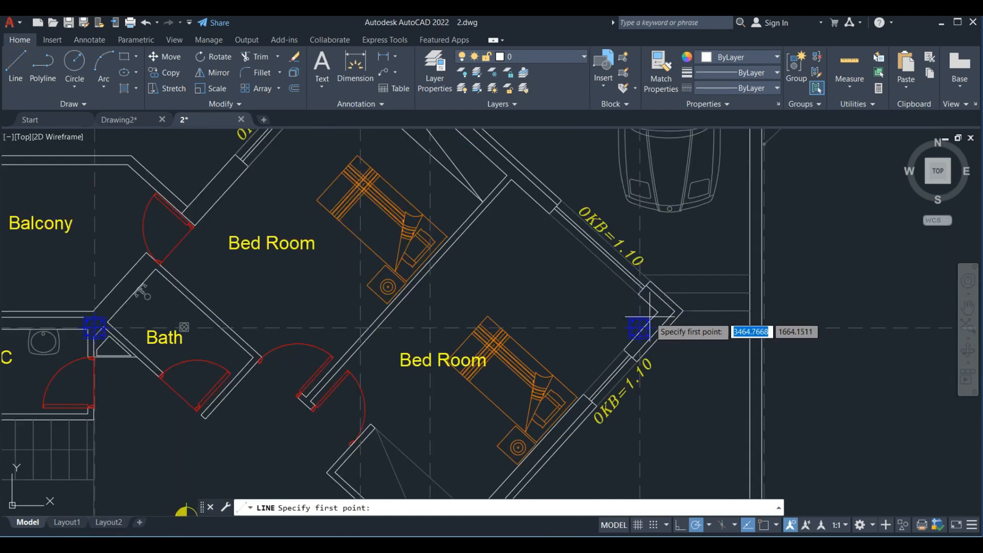
middle_drag(220, 384, 530, 353)
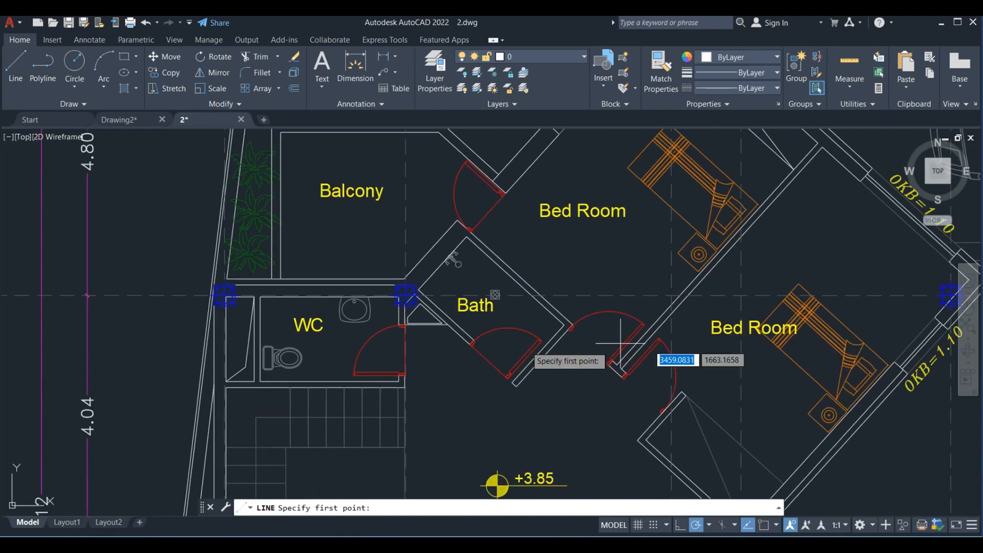
scroll(345, 331, up, 2)
click(234, 221)
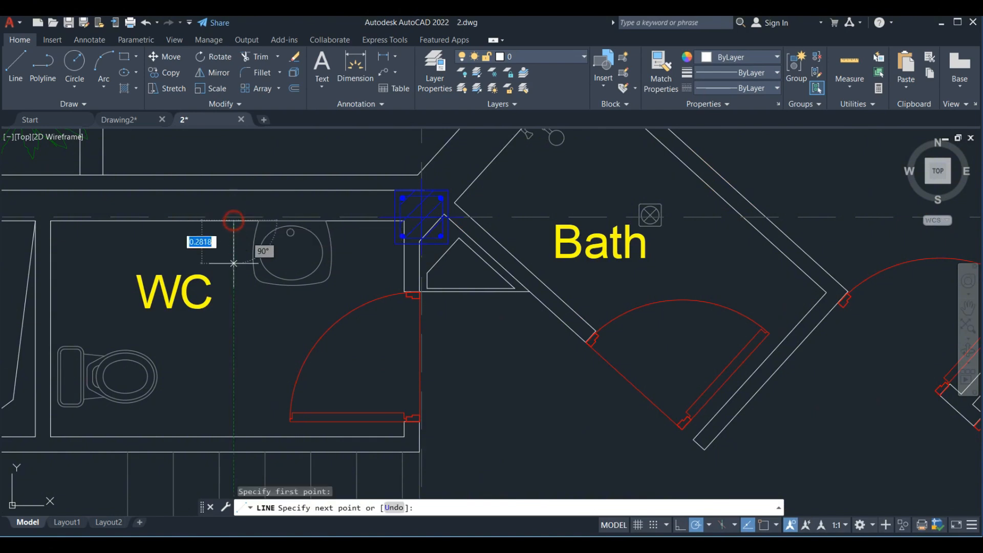
click(234, 436)
key(Escape)
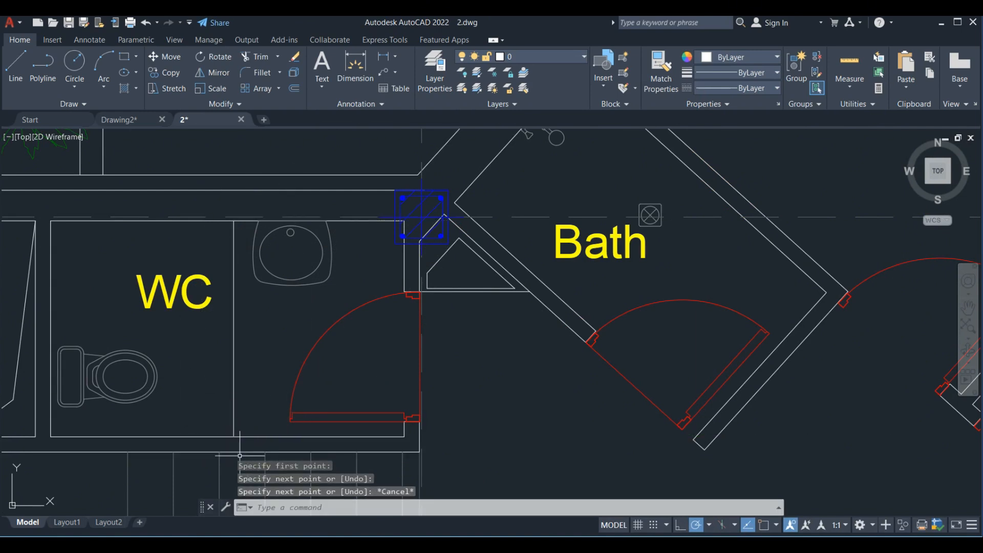
scroll(224, 452, up, 6)
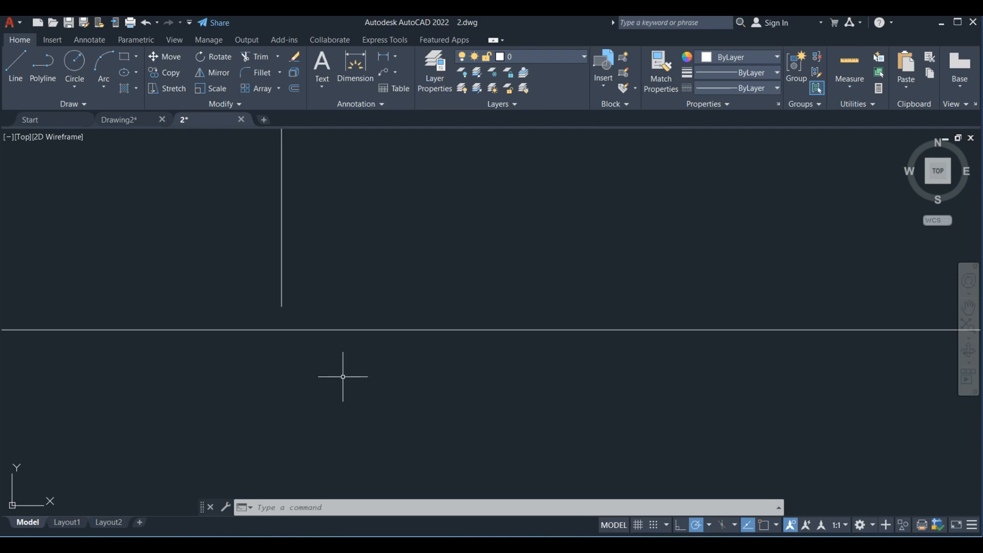
scroll(338, 327, down, 6)
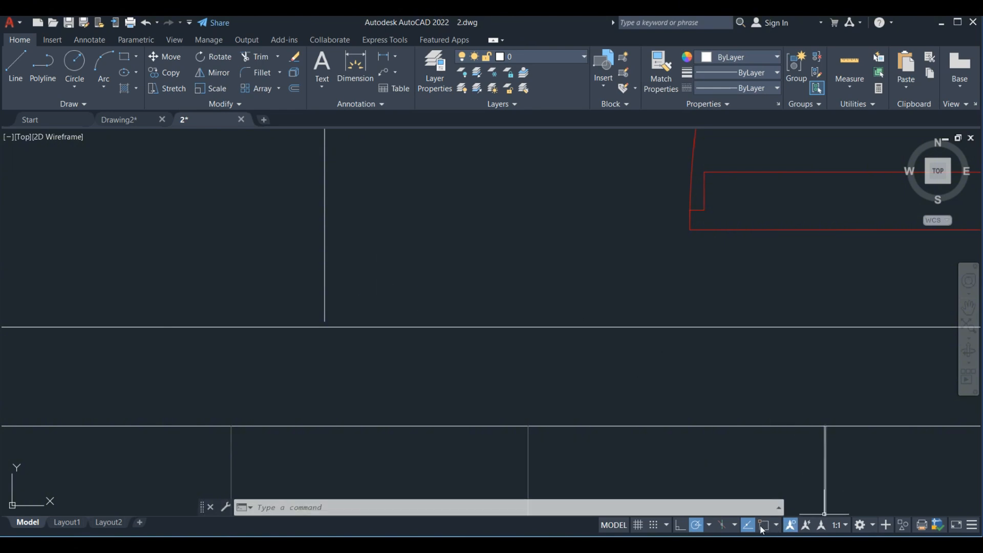
Turn object snap on and go through the list of snap modes, toggling Perpendicular
key(F3)
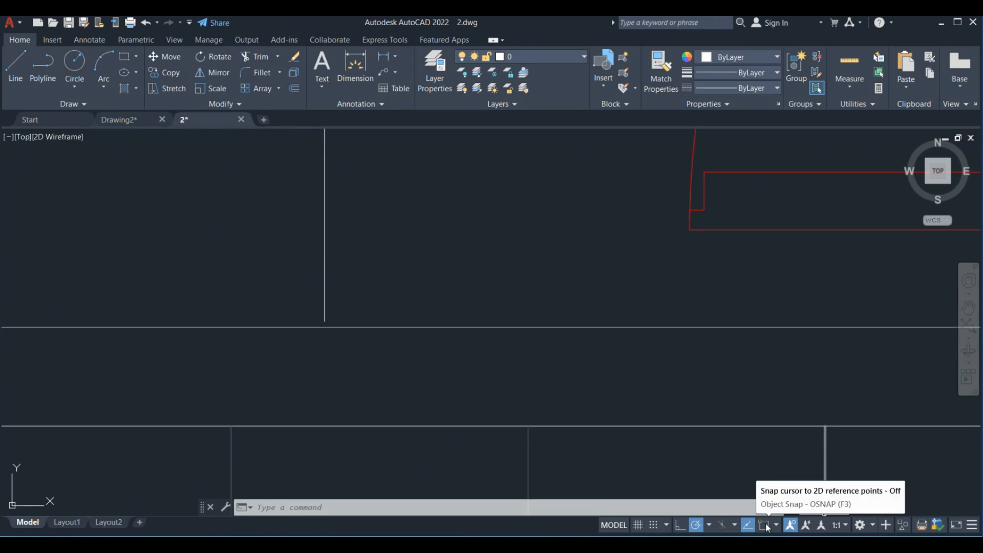
click(765, 525)
click(765, 525)
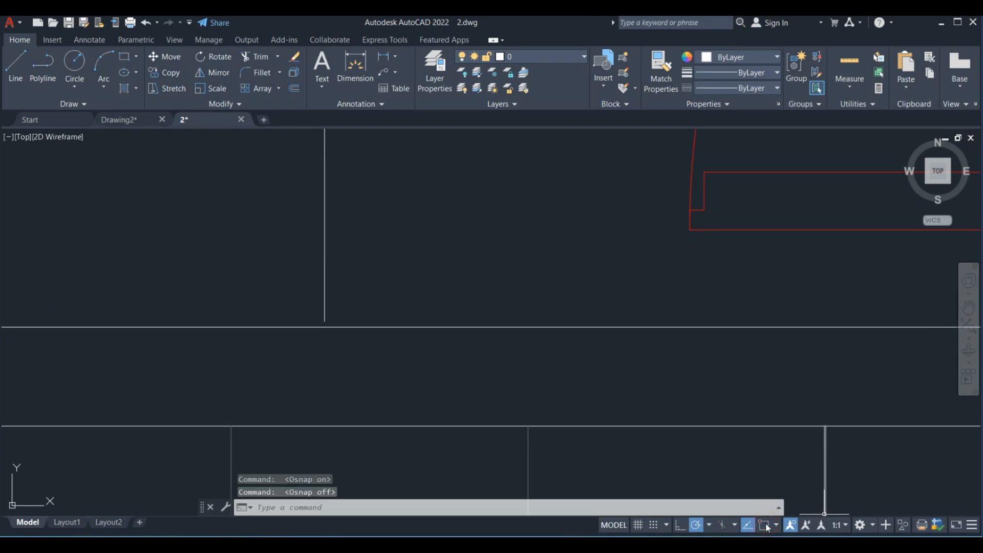
click(764, 526)
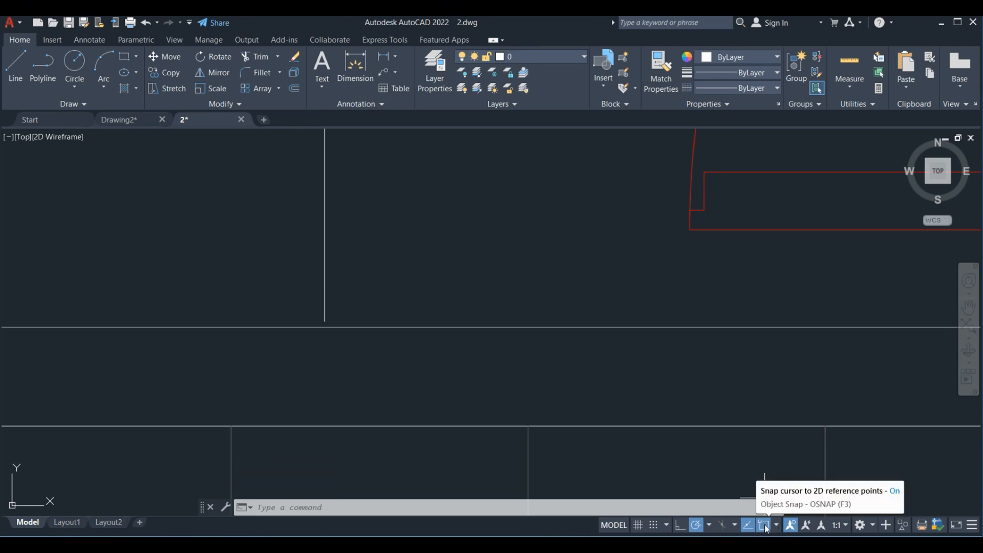
right_click(765, 527)
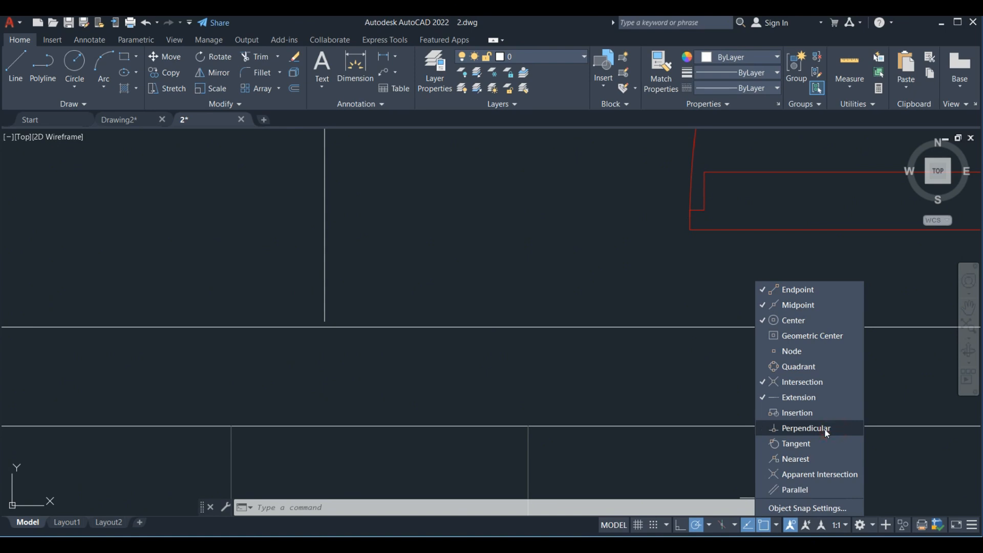
click(557, 256)
Erase the vertical line drawn across the WC
scroll(517, 252, down, 3)
middle_drag(517, 252, 511, 409)
scroll(478, 321, down, 2)
middle_drag(478, 321, 481, 416)
click(453, 369)
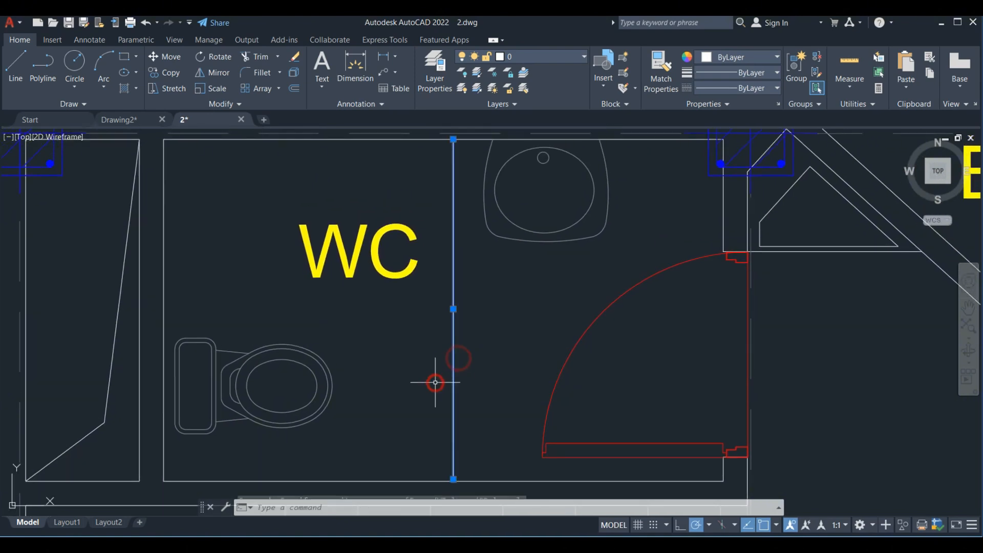
text(e)
key(Return)
Draw a horizontal line about 14 units long in the empty area to the right of the section drawing
scroll(497, 365, down, 3)
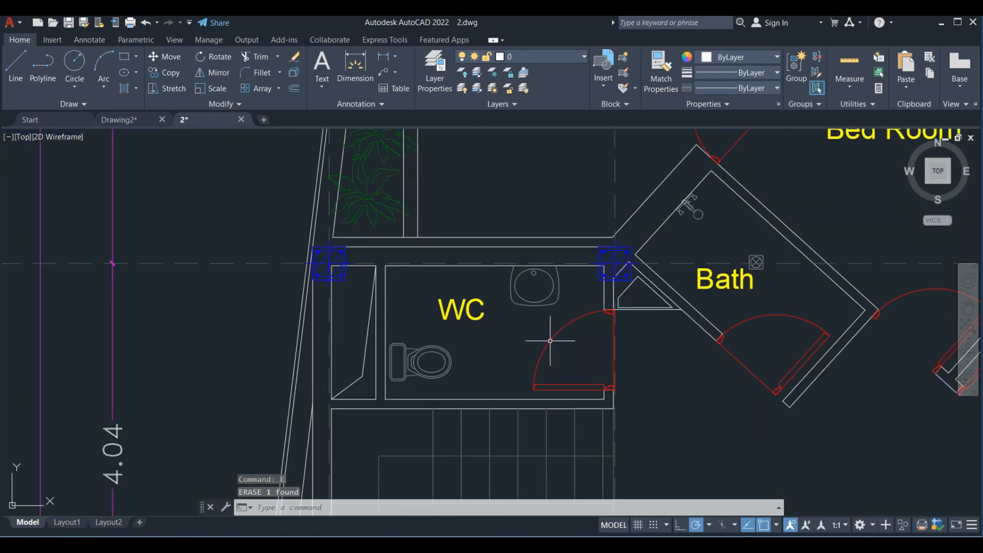
mouse_move(621, 347)
middle_down()
mouse_move(614, 306)
mouse_move(539, 191)
middle_up()
middle_drag(555, 277, 540, 251)
scroll(540, 252, down, 4)
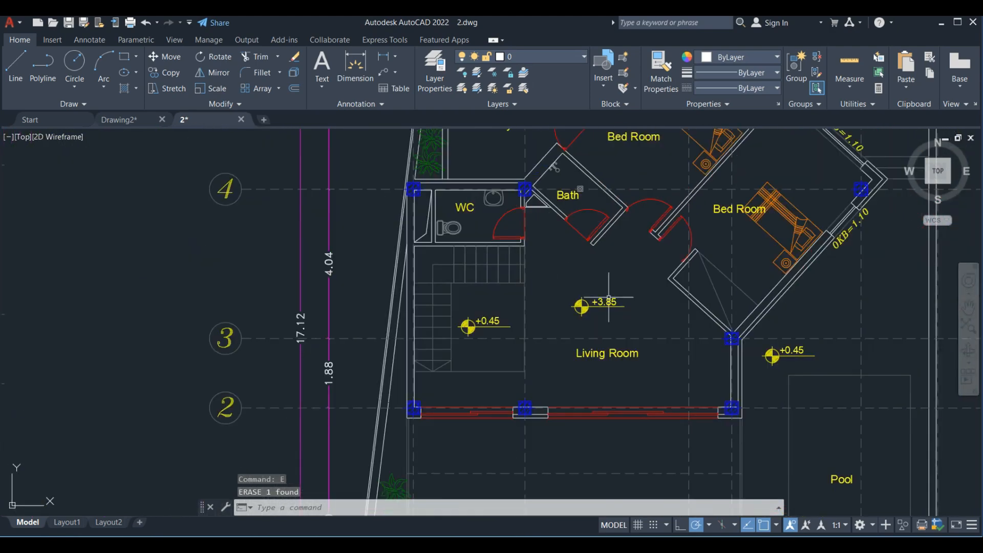
middle_drag(681, 360, 415, 205)
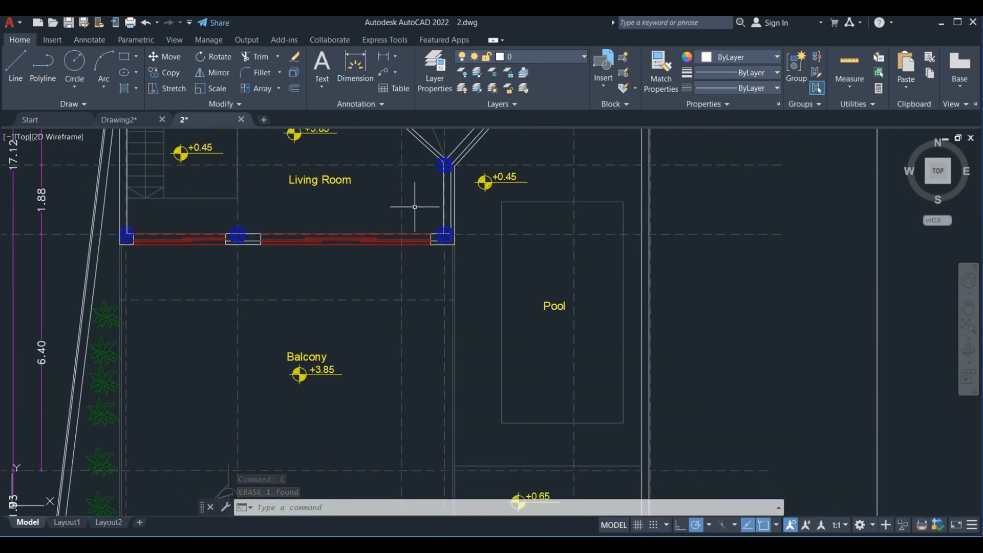
scroll(484, 287, down, 5)
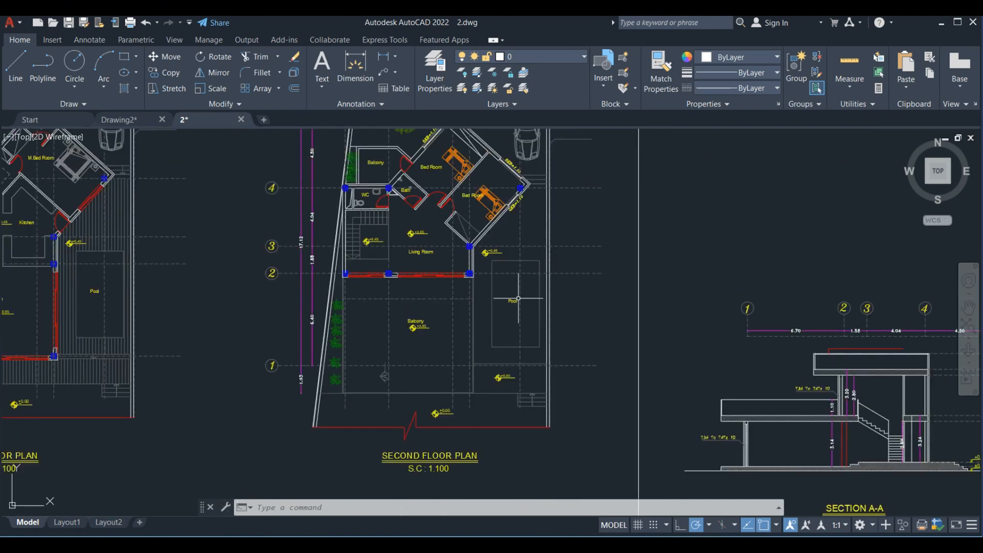
middle_drag(517, 300, 183, 325)
middle_drag(626, 283, 8, 429)
middle_drag(521, 294, 539, 163)
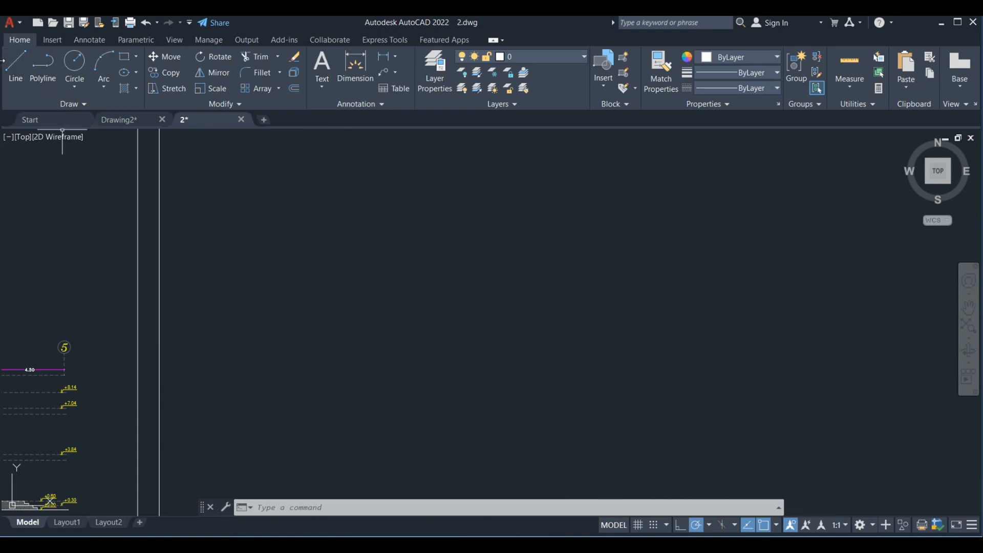
click(12, 73)
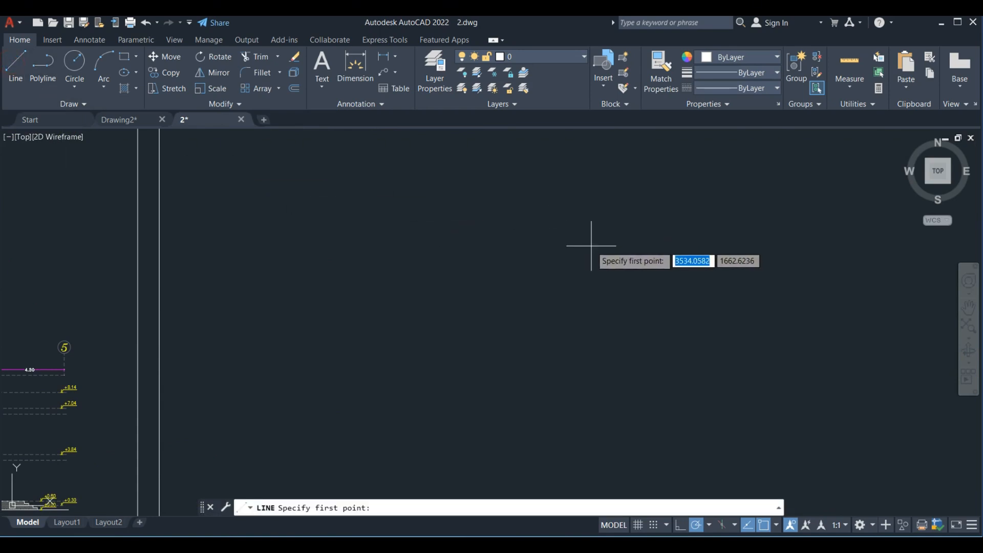
key(Escape)
text(l)
key(Return)
click(602, 262)
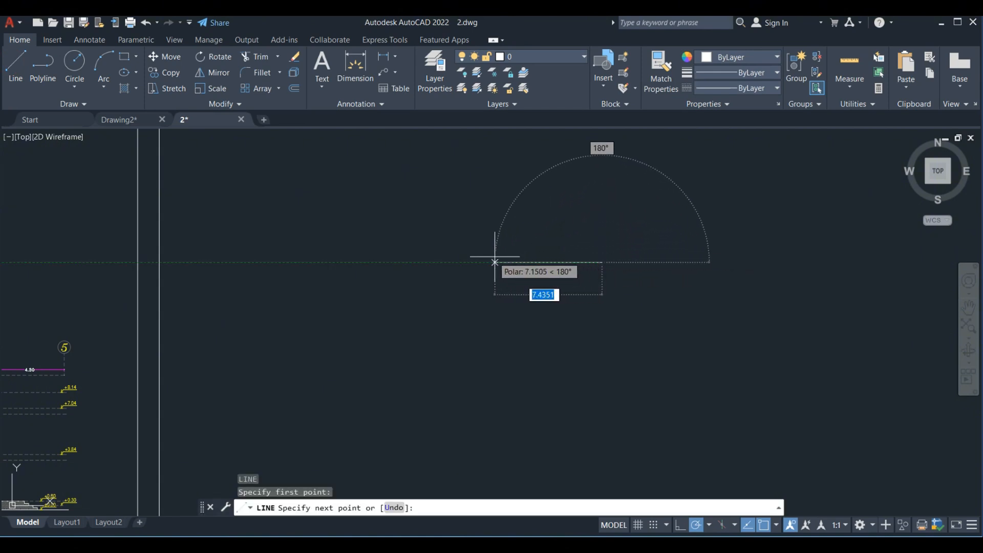
click(401, 263)
key(Escape)
Complete a rectangle about 8 units high below the horizontal line, starting and ending the lines on its snapped endpoints
text(l)
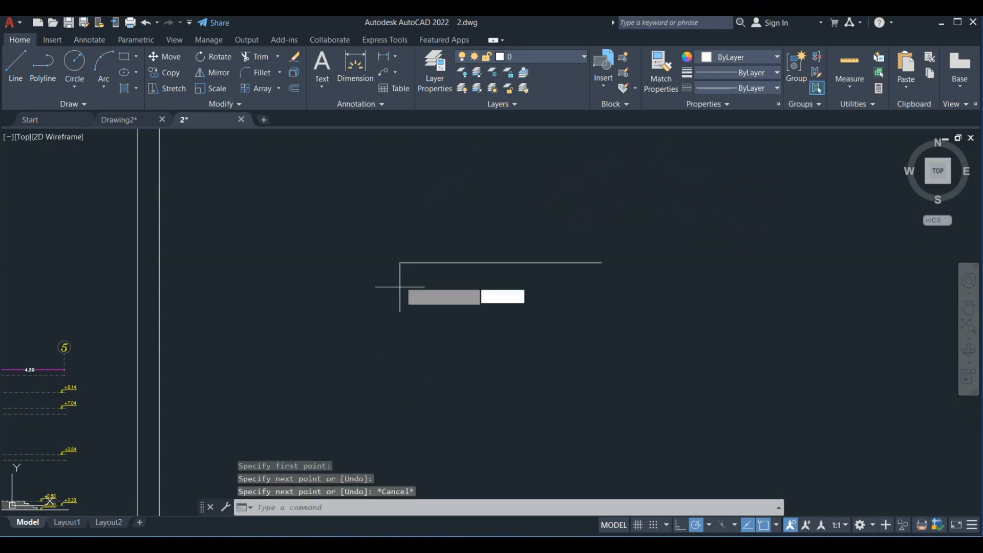
key(Return)
click(401, 262)
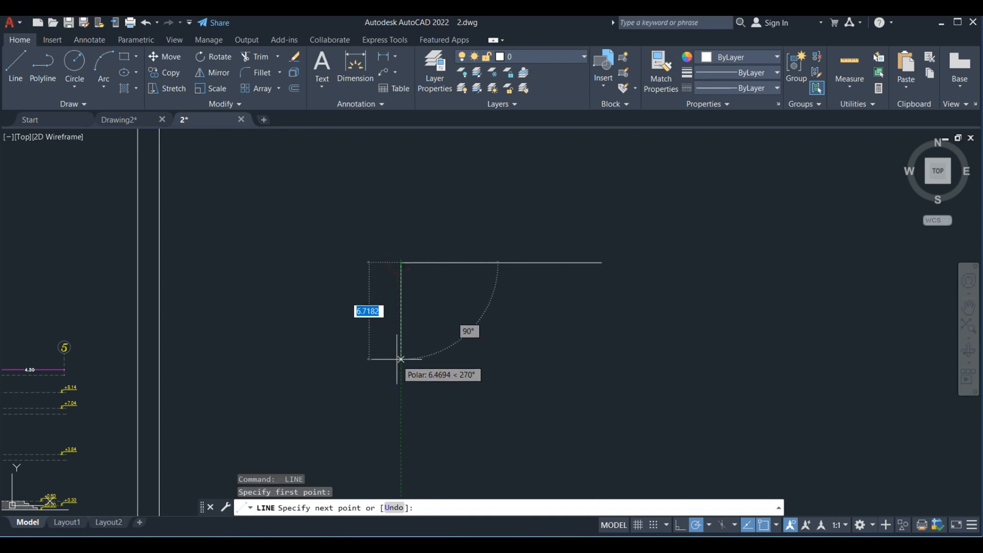
click(396, 378)
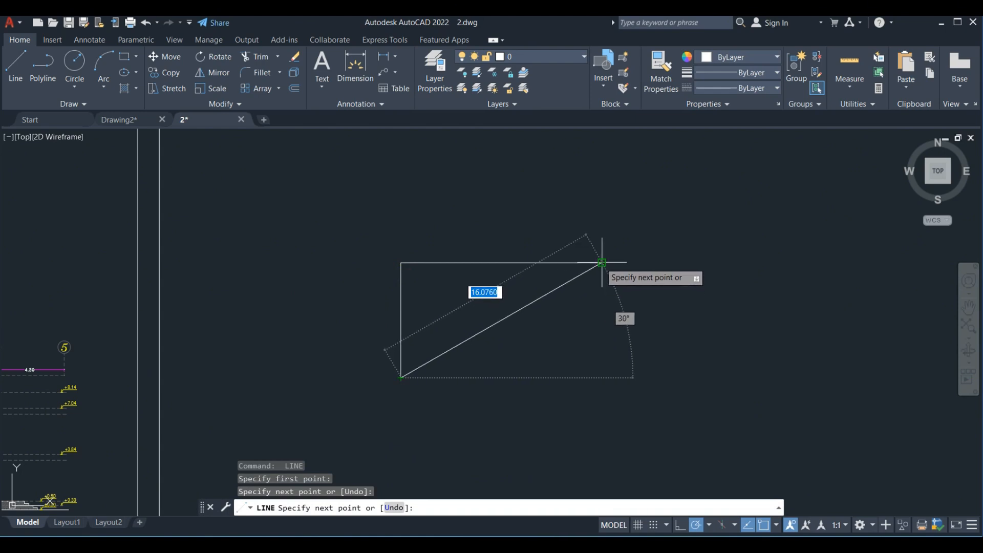
click(598, 375)
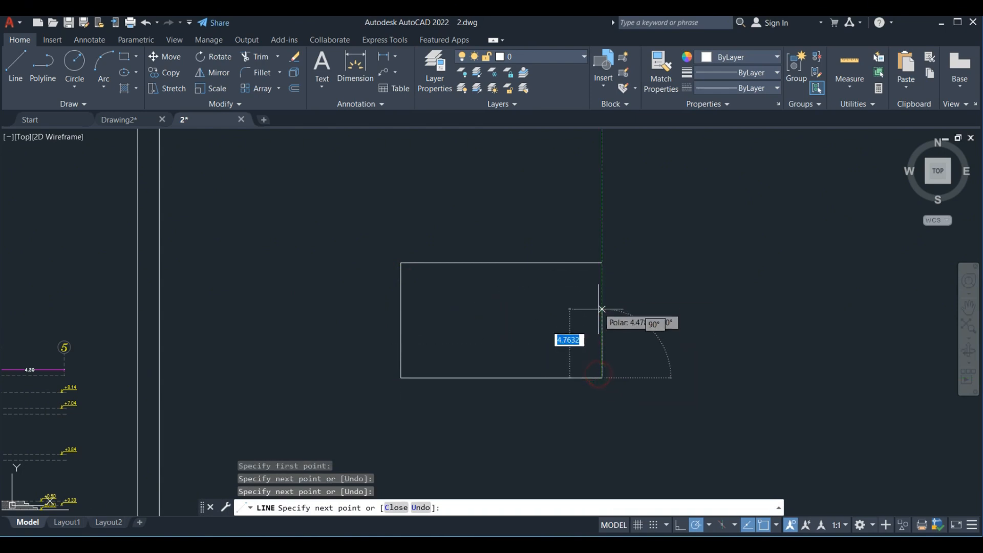
click(603, 260)
key(Escape)
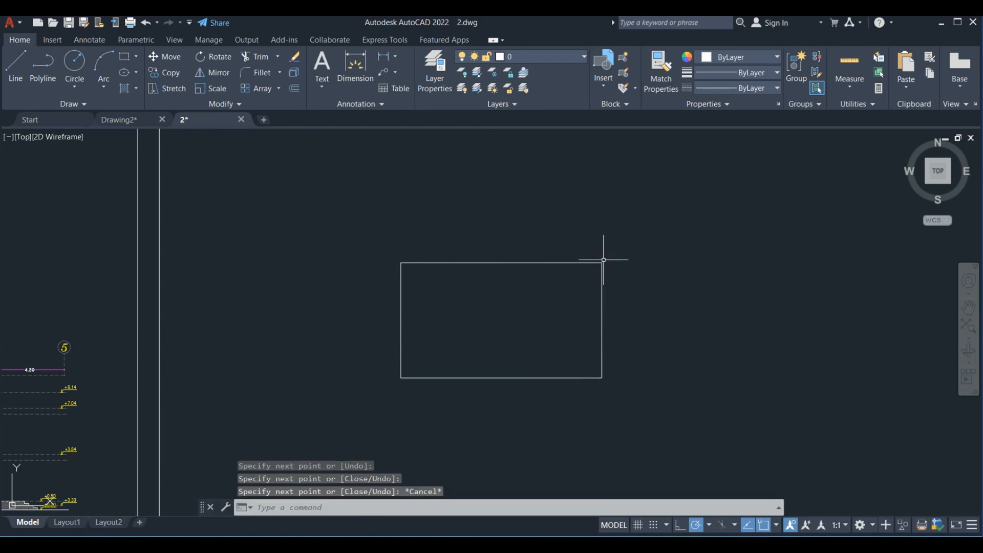
Hatch the inside of the rectangle and change the hatch pattern to SOLID
text(h)
key(Return)
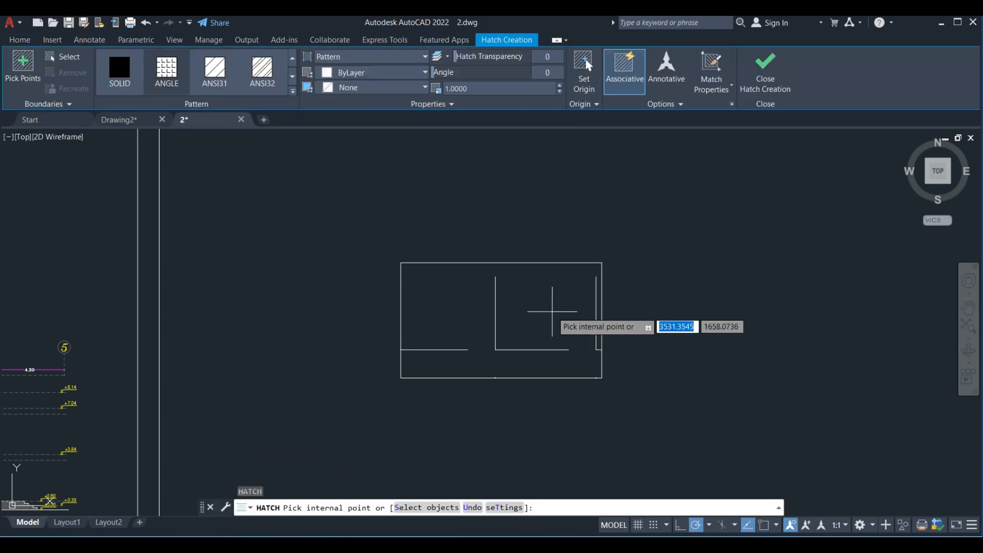
click(552, 311)
key(Escape)
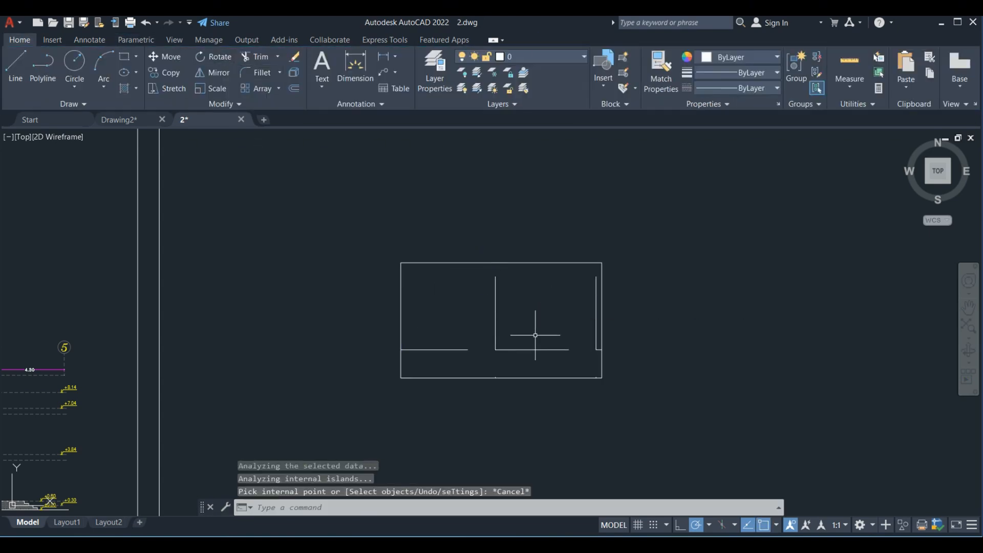
click(530, 322)
click(471, 352)
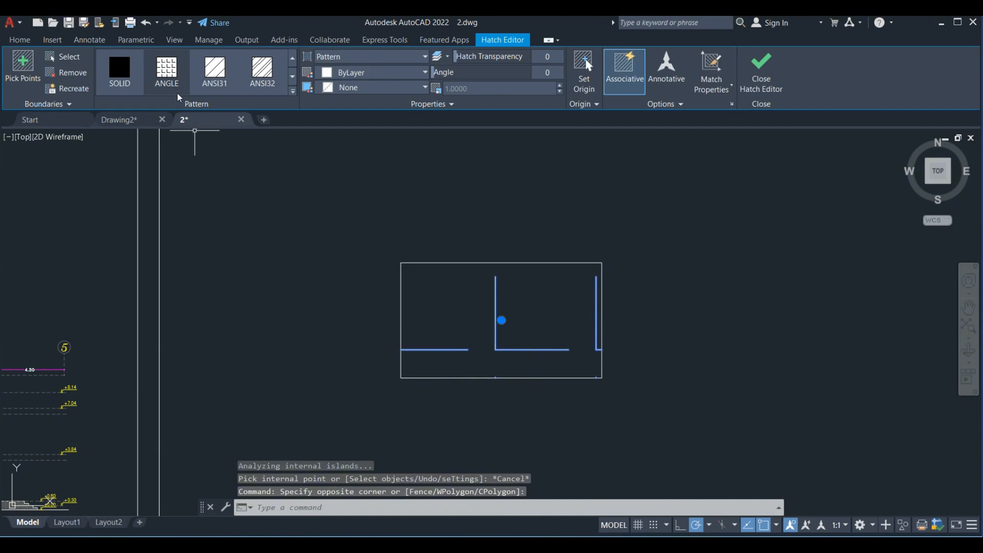
click(119, 71)
key(Escape)
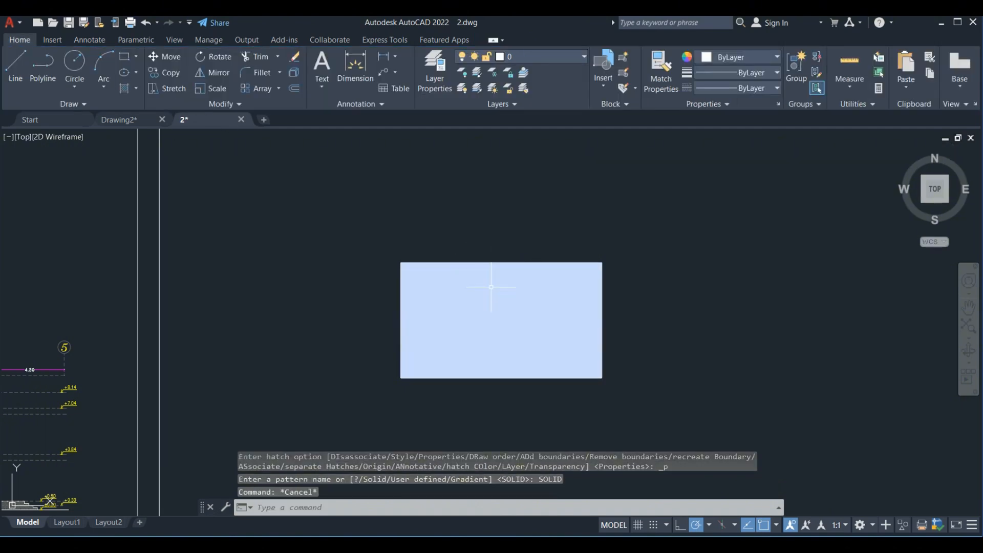
Add a linear dimension for the rectangle's width between its two upper corners, placed above the top edge
click(382, 57)
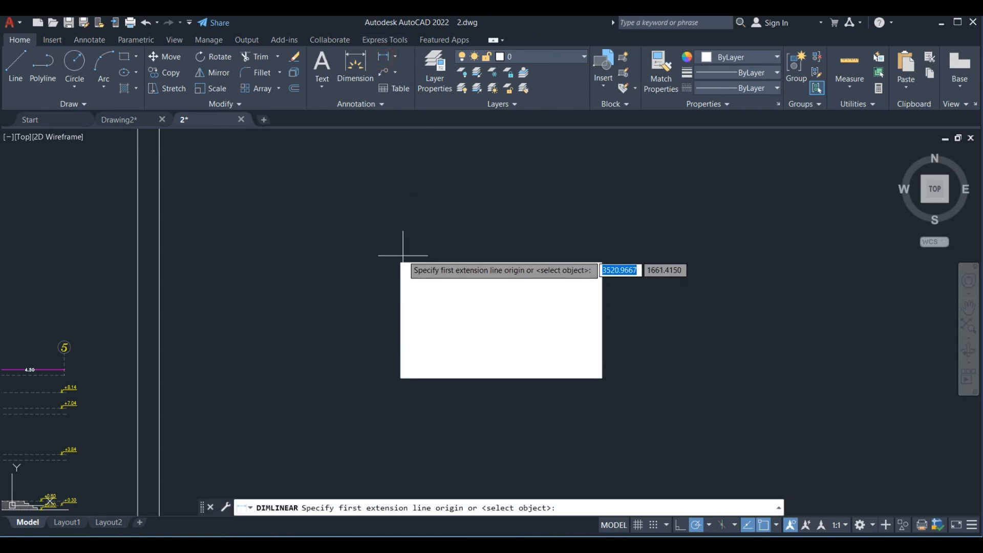
click(399, 263)
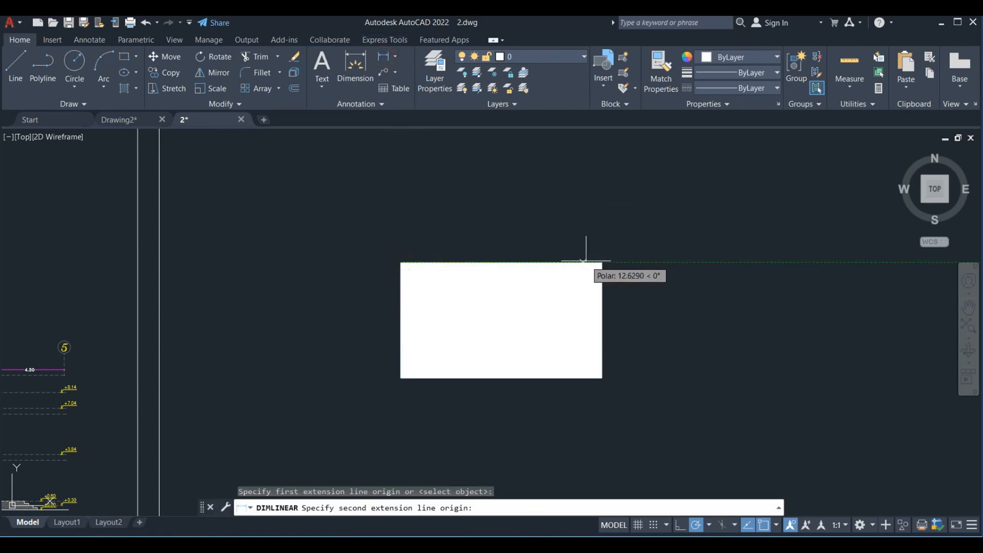
click(602, 262)
click(581, 240)
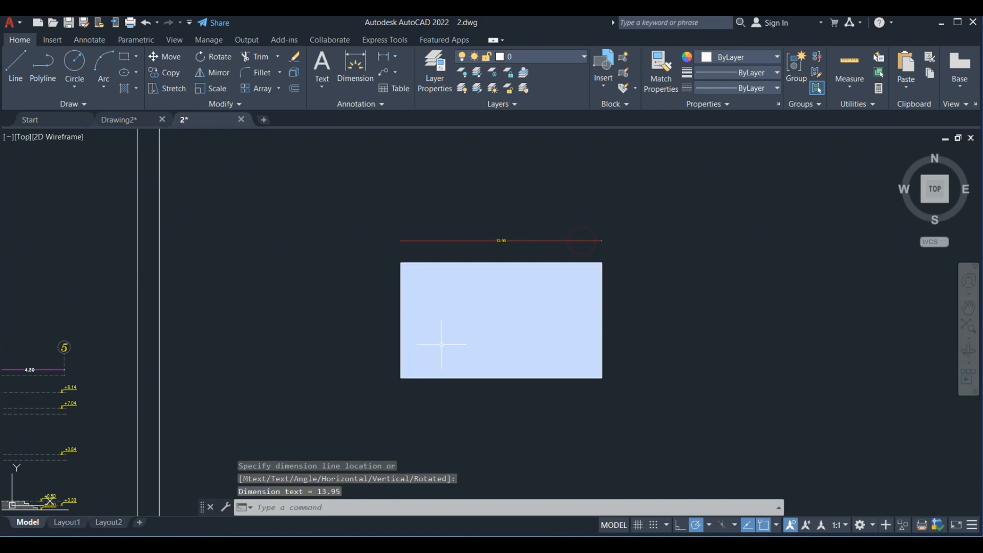
Add a linear dimension for the rectangle's height between its two left corners, placed left of the rectangle
key(Return)
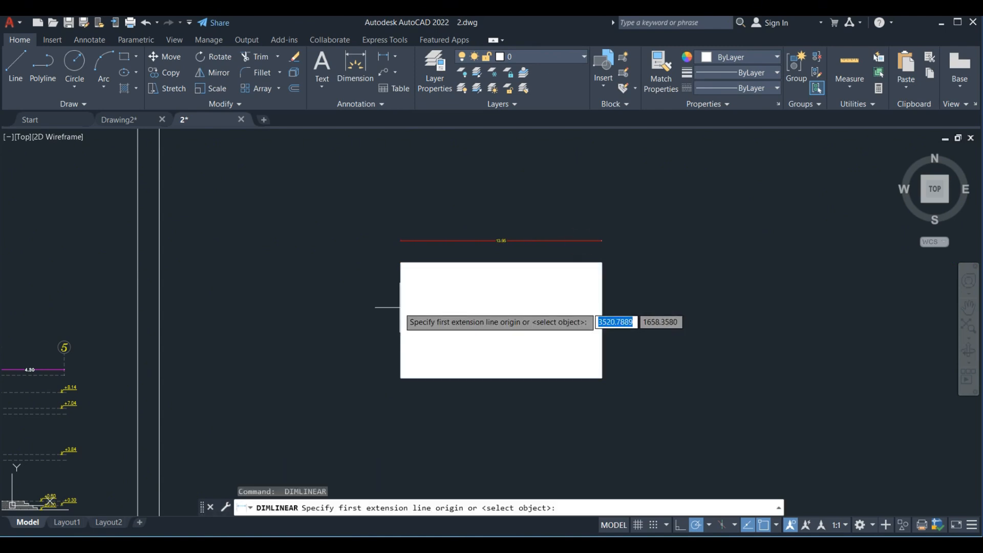
click(399, 262)
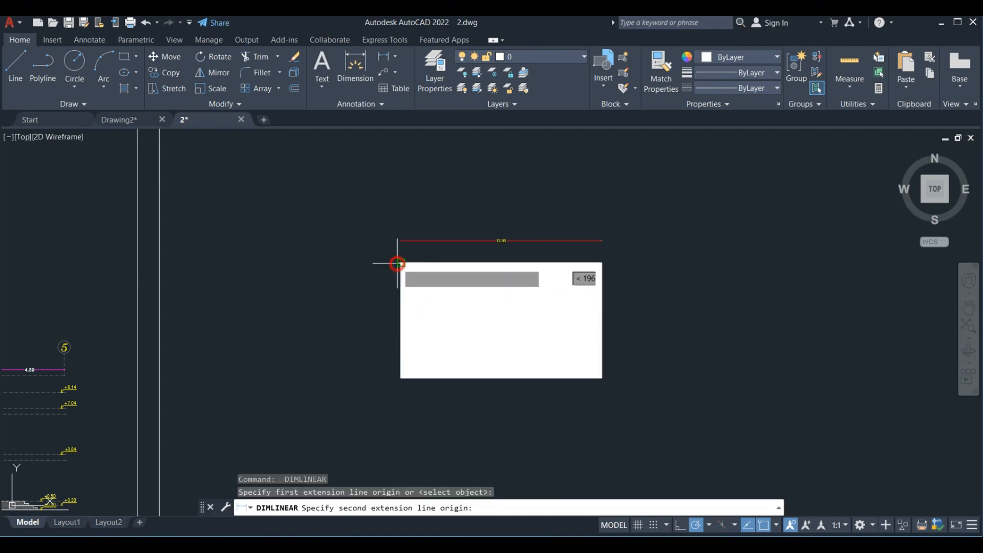
click(401, 378)
click(366, 362)
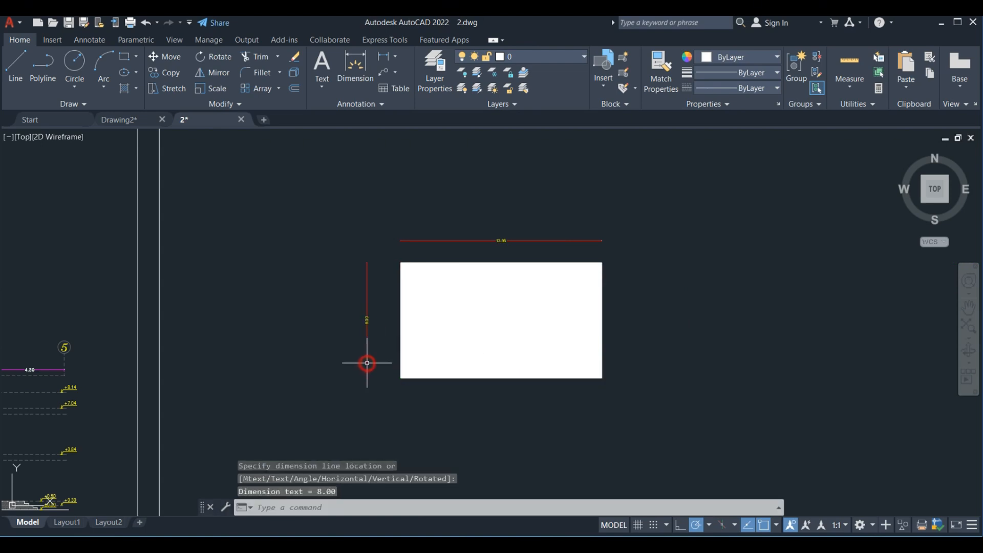
key(Escape)
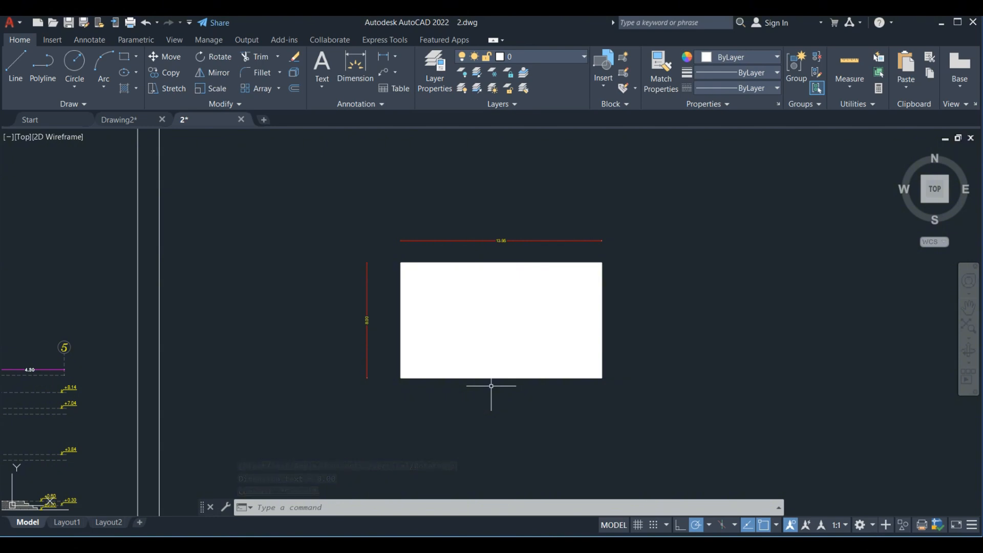
mouse_move(488, 386)
middle_down()
mouse_move(483, 274)
mouse_move(480, 299)
middle_up()
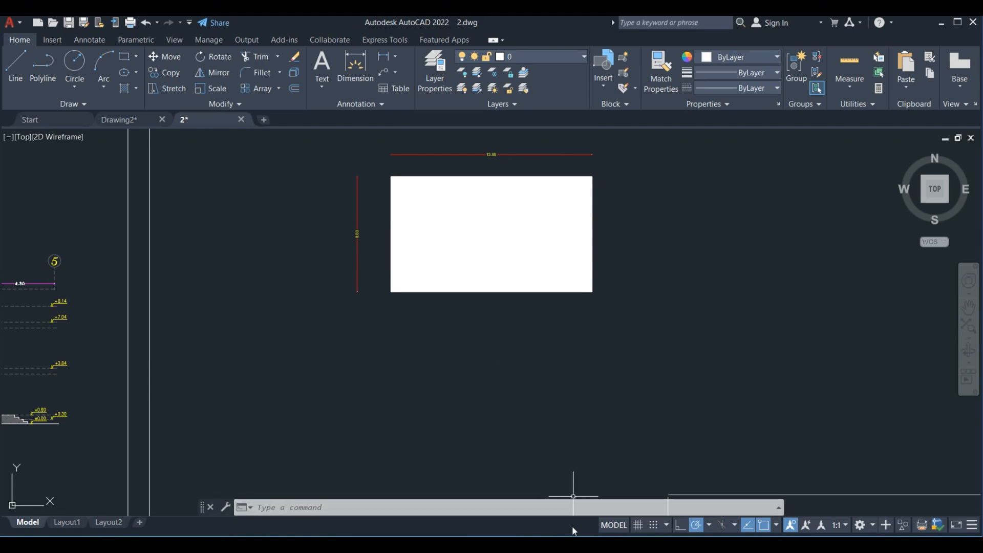